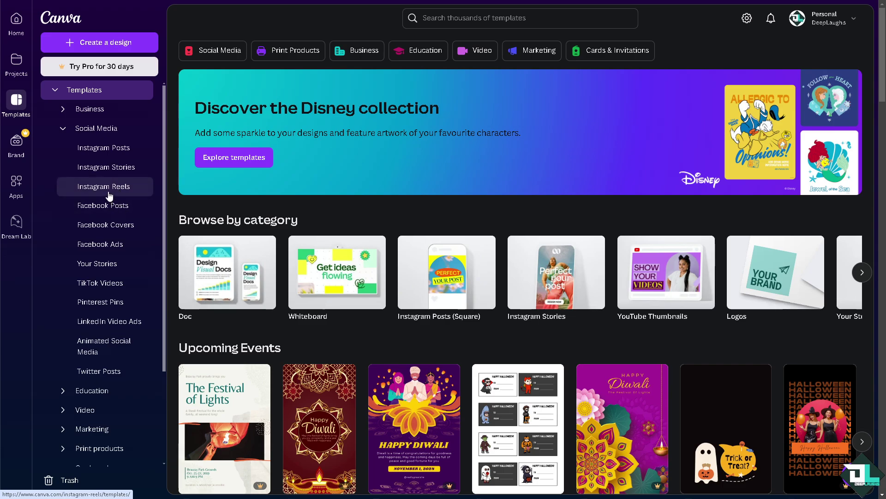
# Step: Create a blank Instagram Reel design from the Instagram Reels templates
pyautogui.click(109, 194)
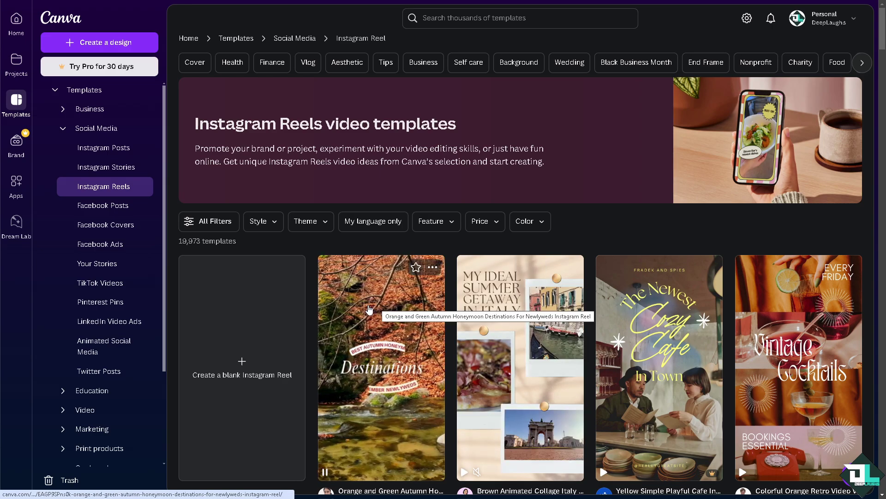
pyautogui.click(270, 301)
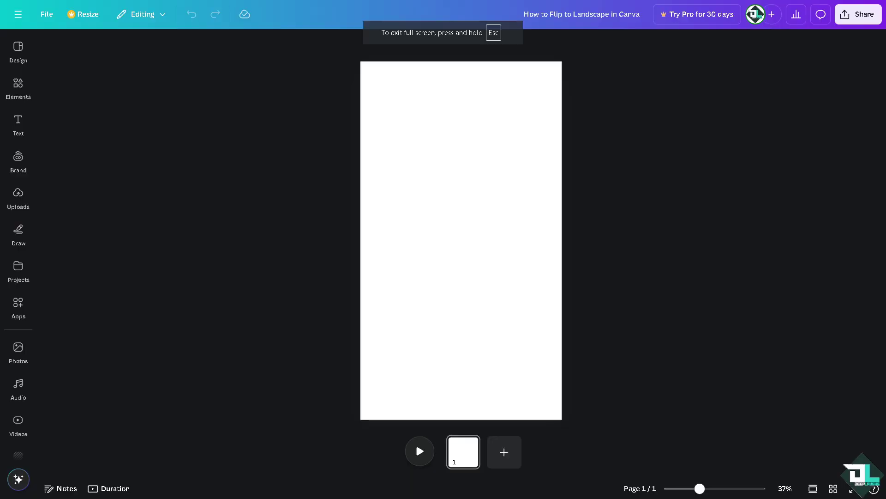
# Step: Add the uploaded "How to Flip to Landscape" image to the reel and scale it to the full page width, above the middle
pyautogui.click(18, 159)
pyautogui.click(18, 196)
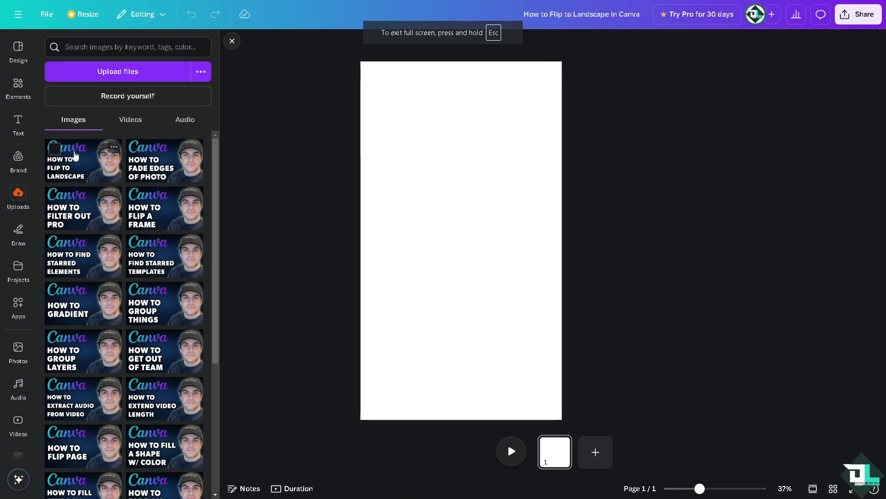
pyautogui.click(103, 154)
pyautogui.click(232, 41)
pyautogui.moveTo(437, 224); pyautogui.dragTo(413, 154)
pyautogui.moveTo(507, 212); pyautogui.dragTo(548, 249)
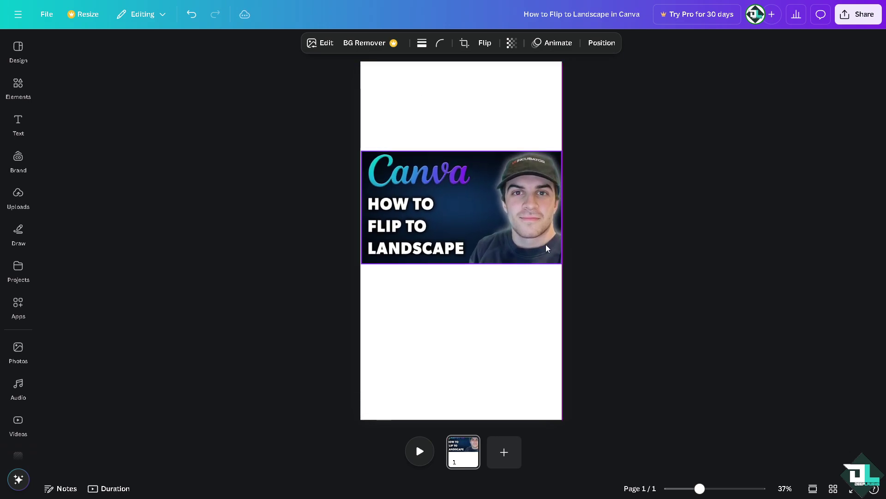
pyautogui.click(661, 246)
pyautogui.doubleClick(558, 259)
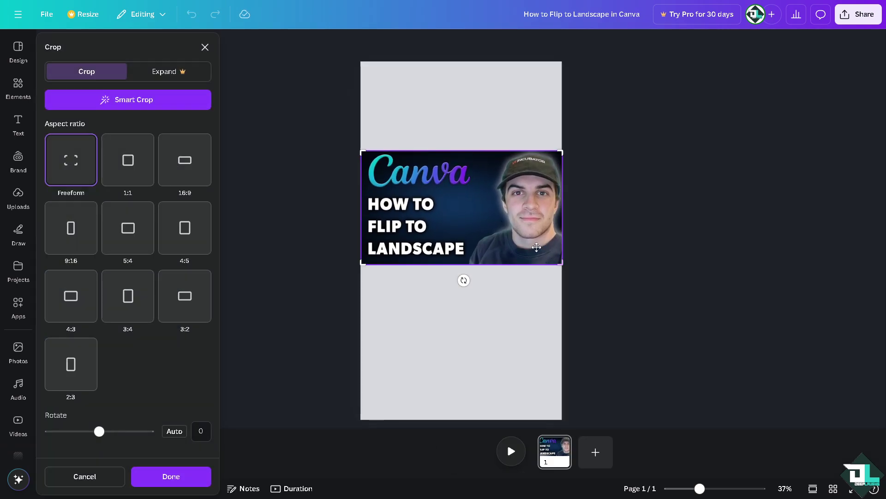
pyautogui.press('Escape')
pyautogui.moveTo(361, 264); pyautogui.dragTo(358, 266)
pyautogui.moveTo(435, 224); pyautogui.dragTo(439, 223)
# Step: Add the recently used 10-second video of the woman under blossoms and fit it into the space above the image
pyautogui.click(18, 348)
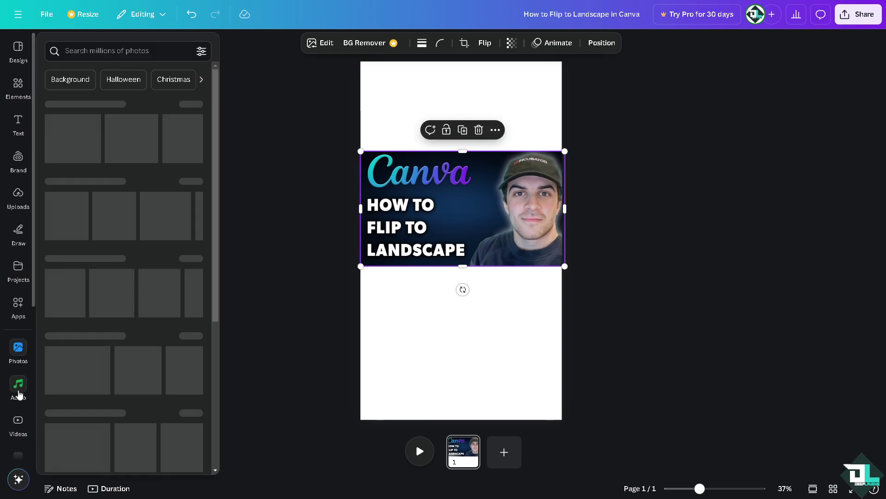
pyautogui.click(18, 421)
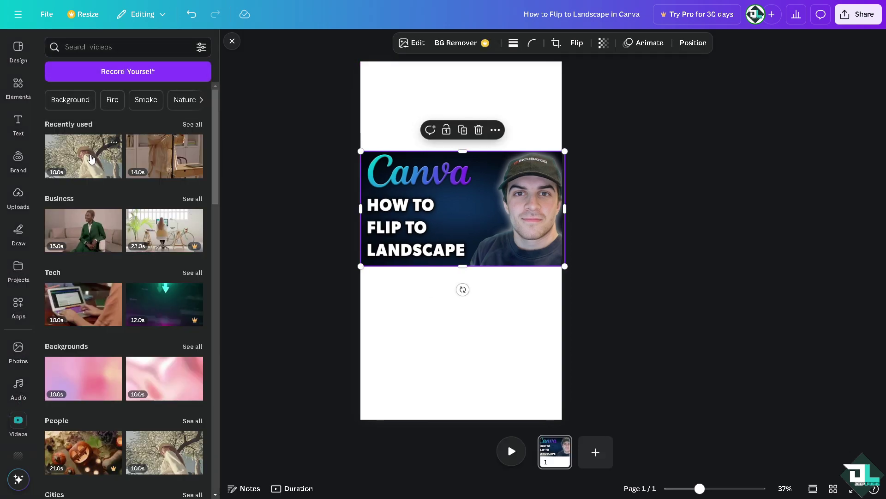
pyautogui.click(90, 159)
pyautogui.moveTo(465, 220); pyautogui.dragTo(562, 105)
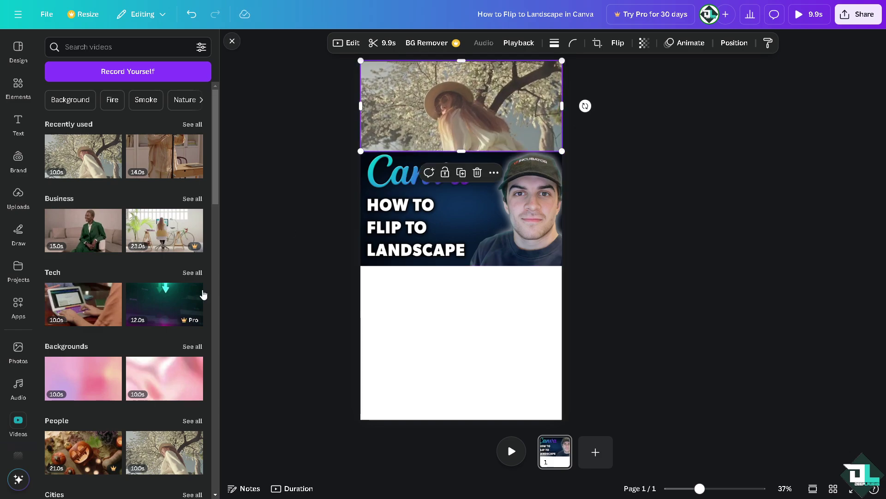
# Step: Add the 17-second Beach video and enlarge it to fill the empty area below the image
pyautogui.scroll(-13, 138, 316)
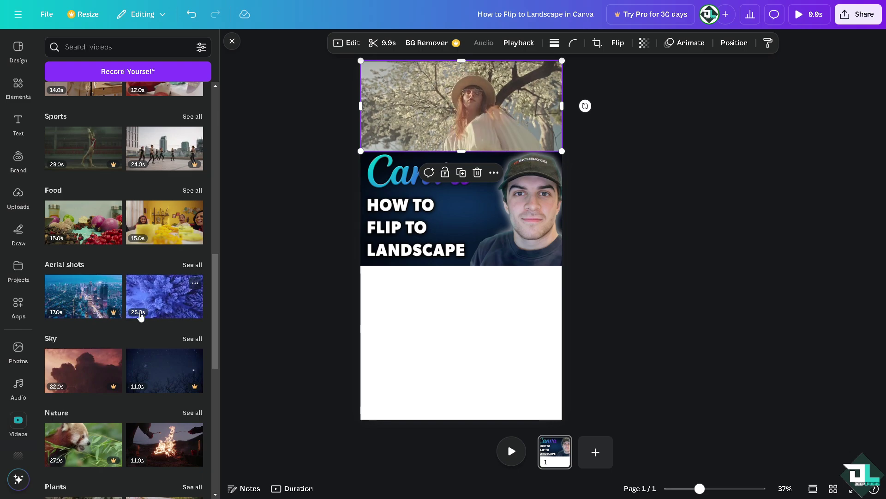
pyautogui.scroll(-10, 141, 316)
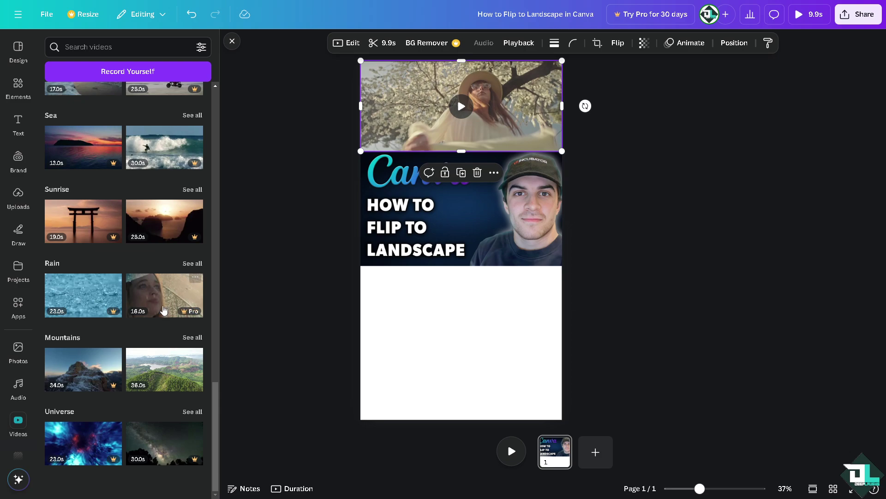
pyautogui.scroll(4, 131, 336)
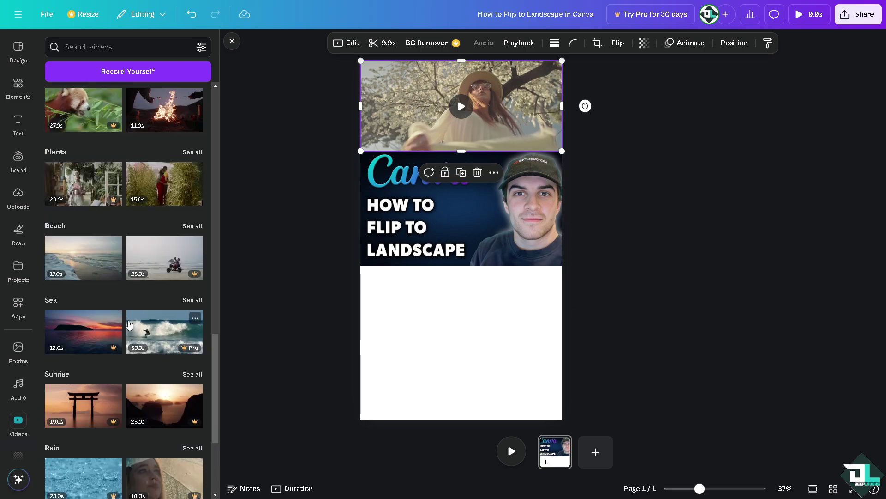
pyautogui.click(97, 274)
pyautogui.moveTo(481, 275); pyautogui.dragTo(463, 320)
pyautogui.moveTo(521, 351); pyautogui.dragTo(641, 457)
pyautogui.moveTo(461, 351); pyautogui.dragTo(441, 351)
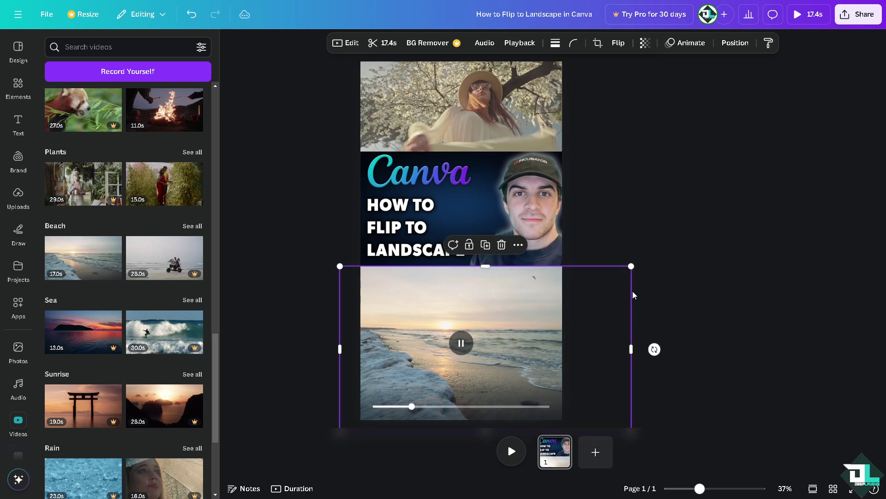
pyautogui.click(609, 235)
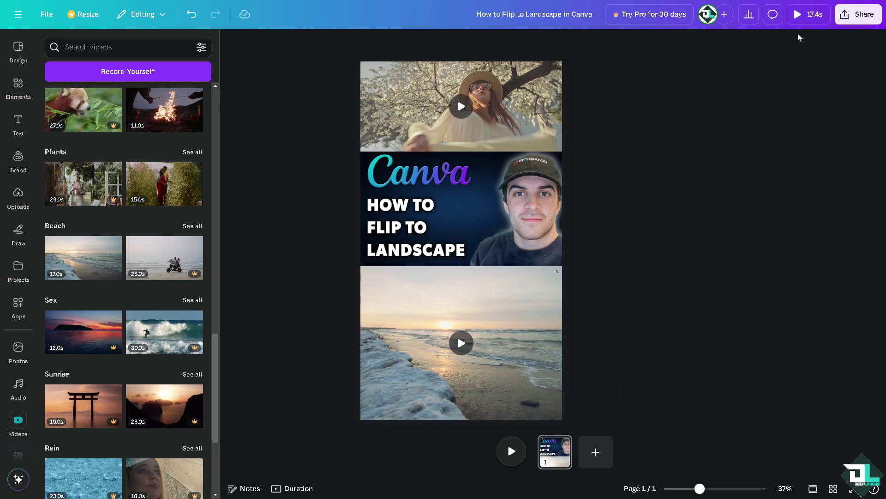
# Step: Preview the vertical reel in full screen and return to the editor
pyautogui.click(799, 15)
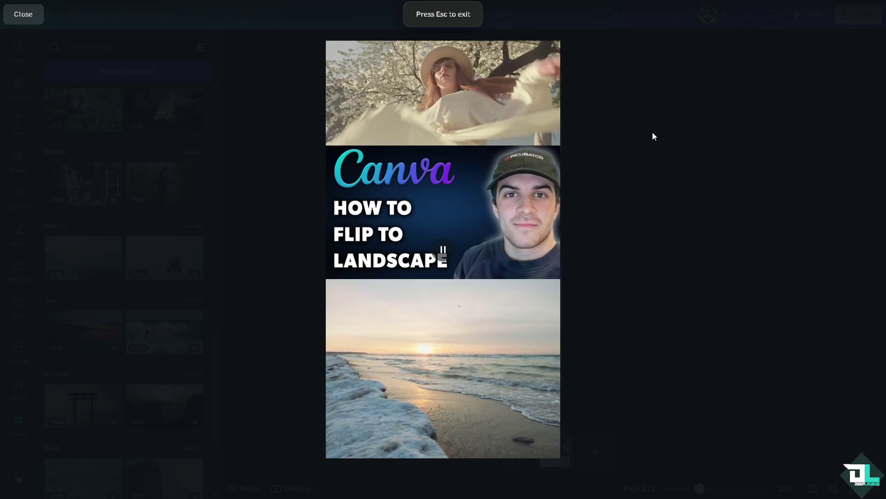
pyautogui.press('Escape')
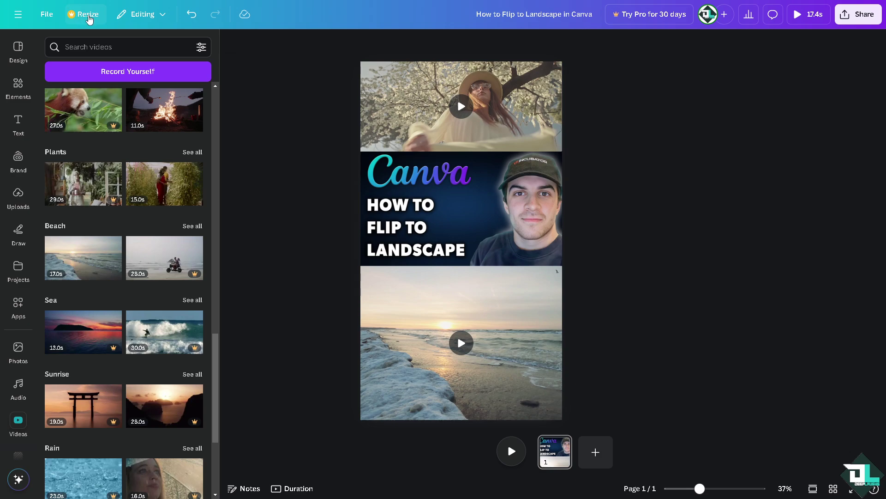
# Step: Try to resize the design to Facebook Post (Landscape), 940 × 788 px, after checking the custom size option, and dismiss the trial offer
pyautogui.click(89, 19)
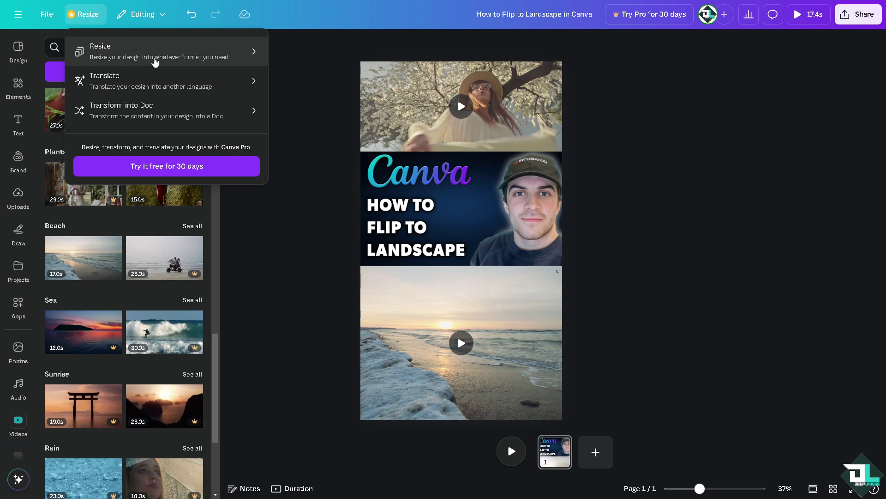
pyautogui.click(155, 60)
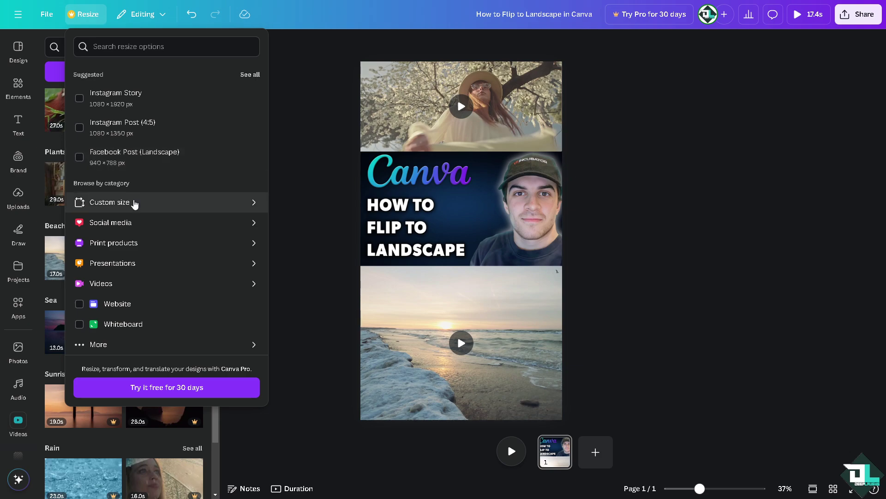
pyautogui.click(134, 202)
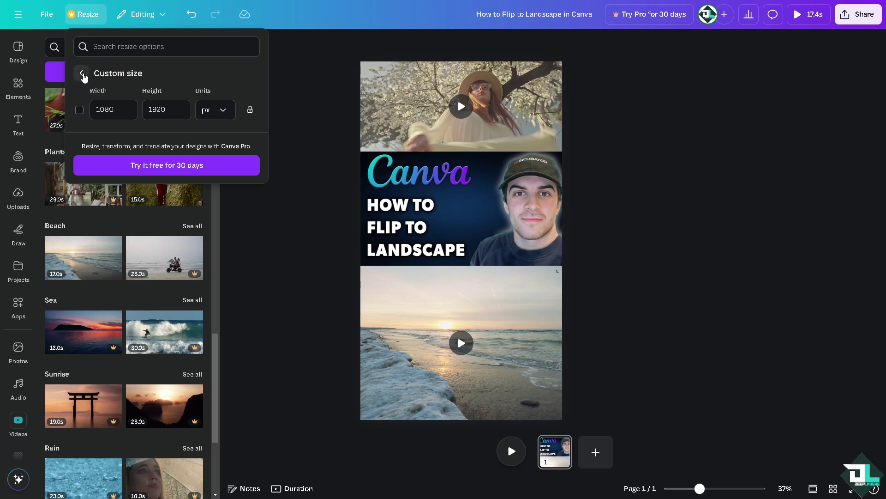
pyautogui.click(82, 74)
pyautogui.click(118, 155)
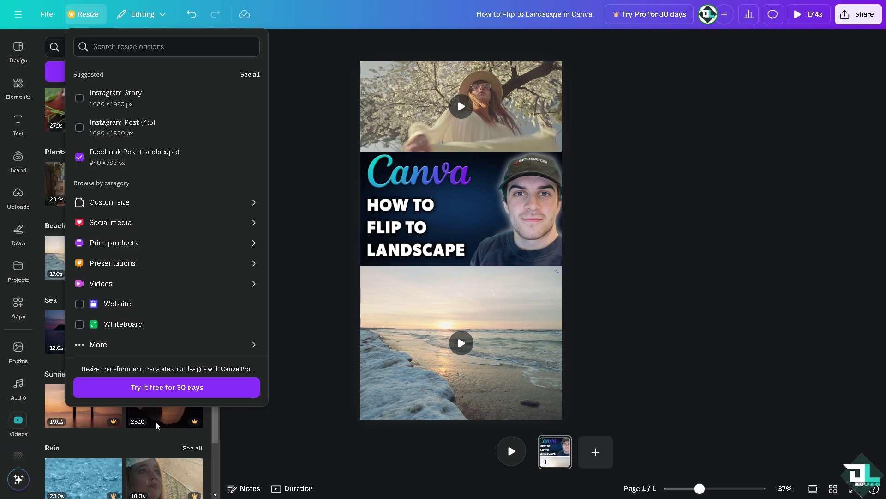
pyautogui.click(157, 386)
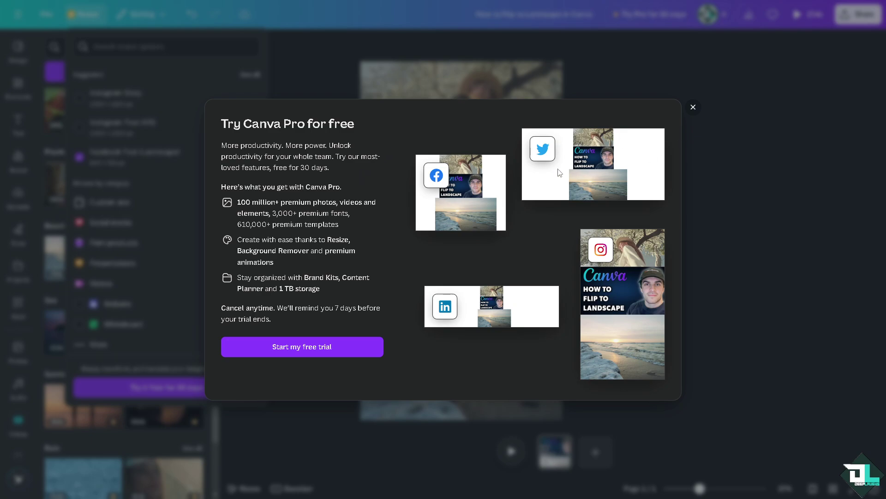
pyautogui.click(693, 107)
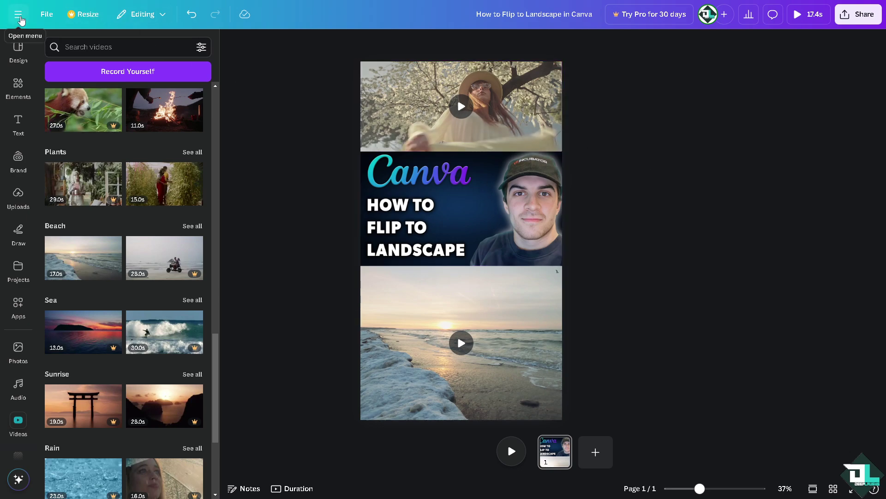
# Step: Create a new blank Facebook Cover (Landscape) design, 851 × 315 px
pyautogui.click(42, 17)
pyautogui.click(76, 85)
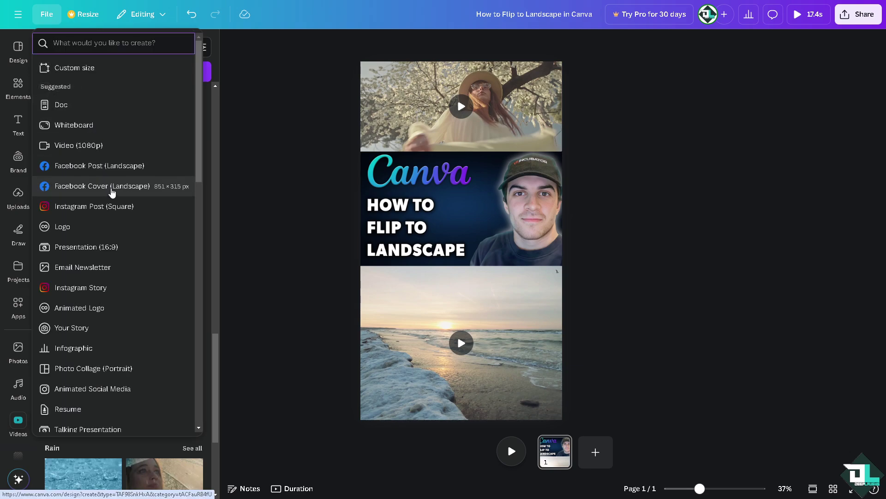
pyautogui.click(112, 187)
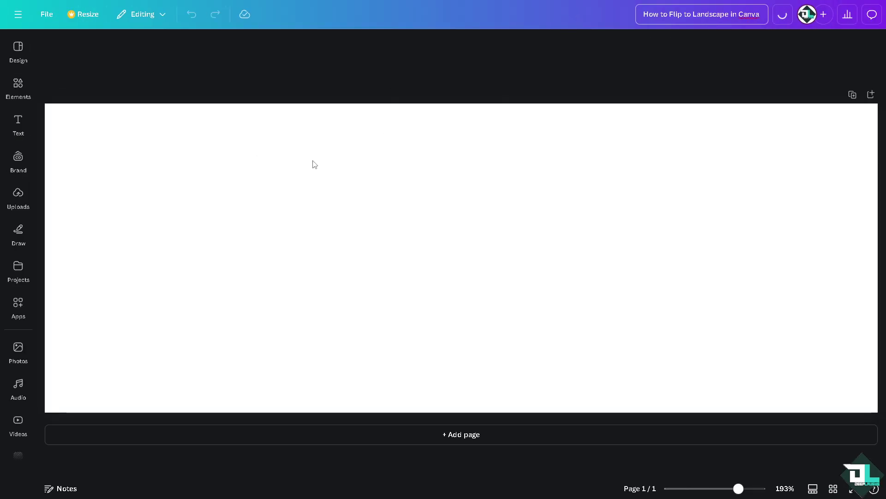
# Step: Add the uploaded "How to Flip to Landscape" image to the cover's left side and scale it to the full page height
pyautogui.click(49, 226)
pyautogui.click(18, 196)
pyautogui.click(18, 307)
pyautogui.click(18, 388)
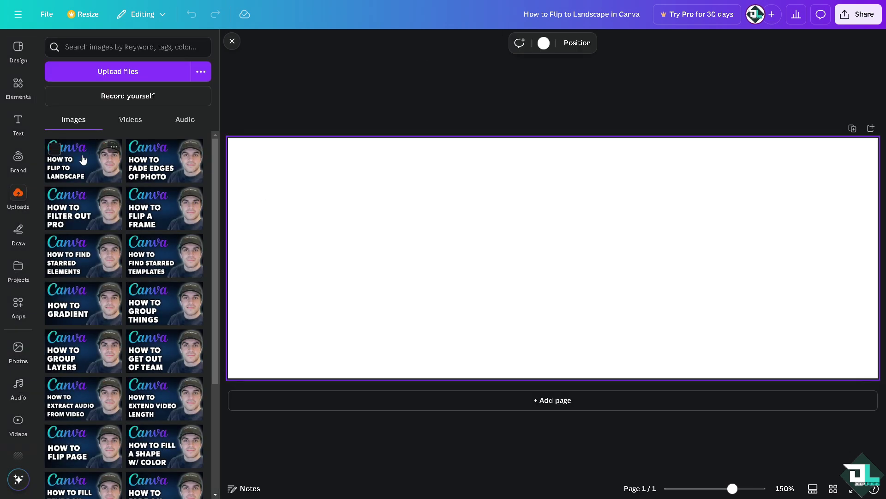
pyautogui.click(83, 160)
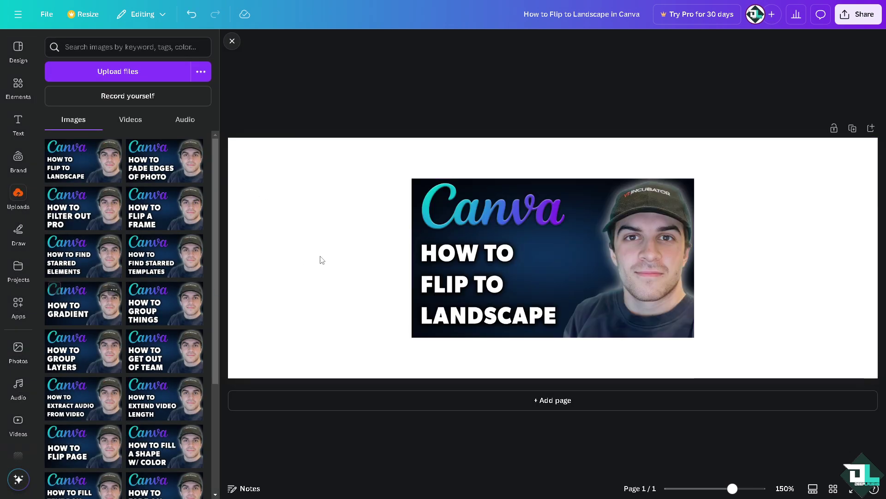
pyautogui.moveTo(525, 233); pyautogui.dragTo(341, 190)
pyautogui.click(231, 43)
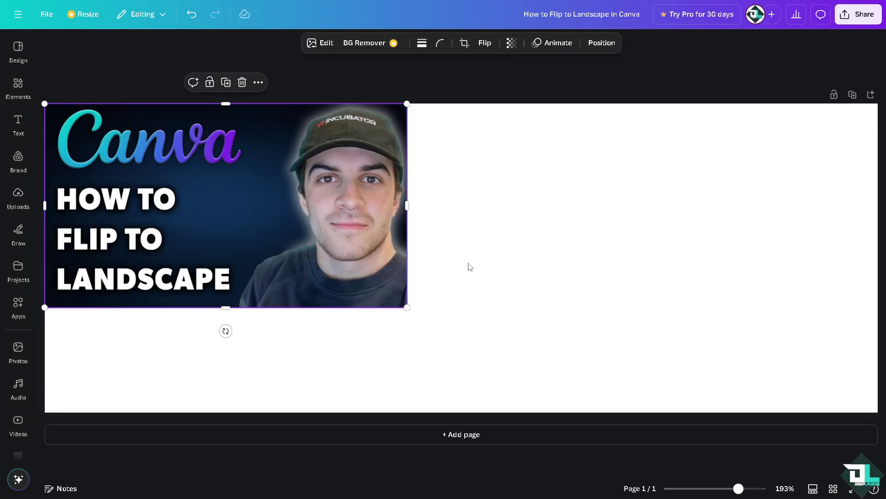
pyautogui.moveTo(413, 314); pyautogui.dragTo(599, 419)
# Step: Add the 10-second blossom video and fit it into the cover's upper-right corner beside the image
pyautogui.click(19, 421)
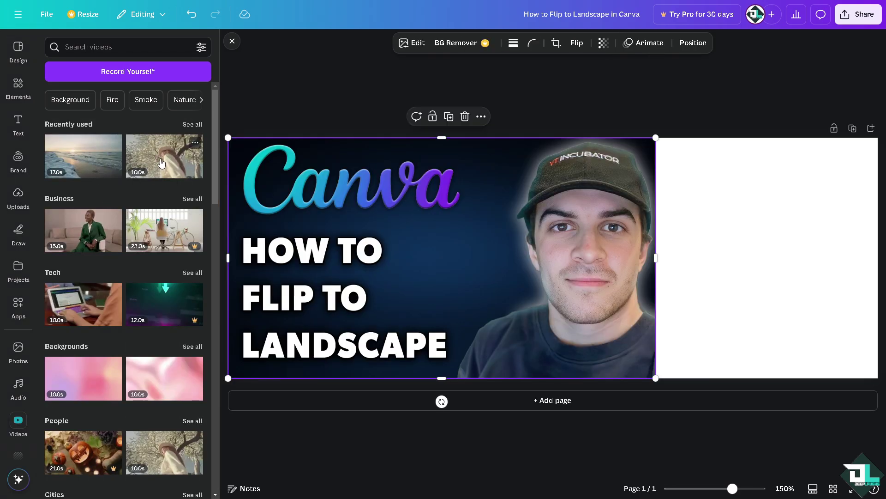
pyautogui.click(161, 164)
pyautogui.moveTo(529, 224); pyautogui.dragTo(683, 201)
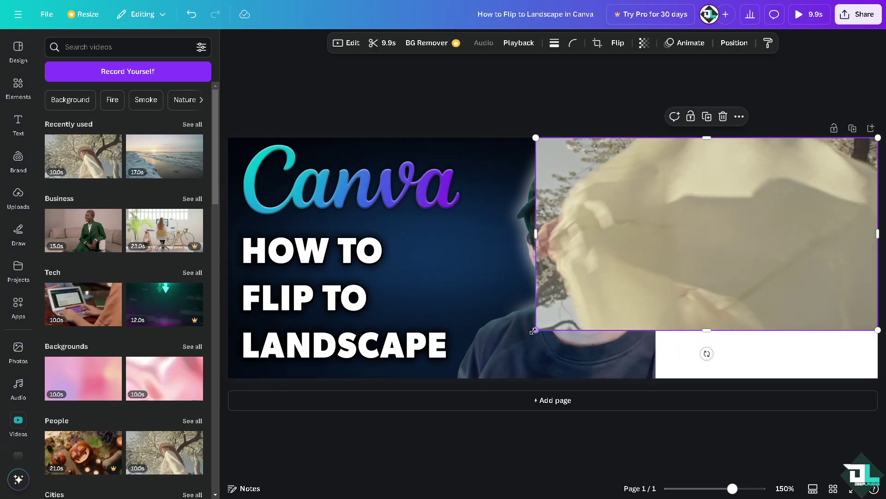
pyautogui.moveTo(536, 329); pyautogui.dragTo(655, 262)
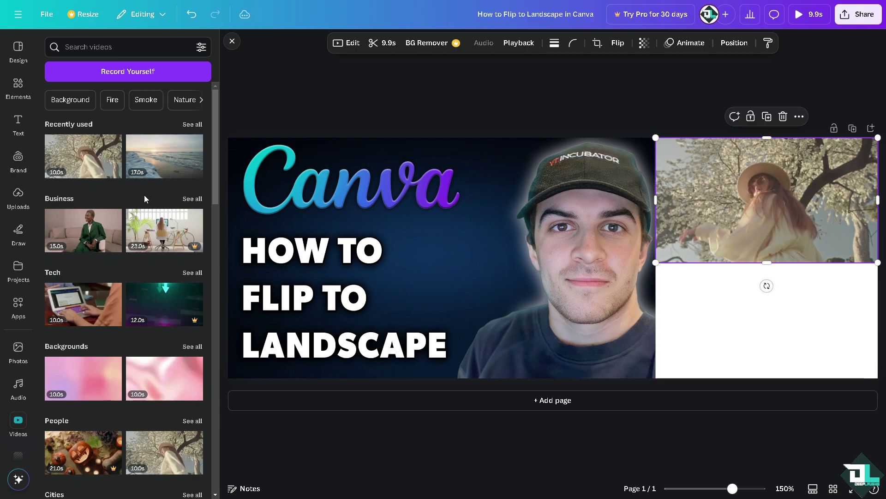
# Step: Add the 17-second beach video and fit it into the cover's lower-right corner, trimmed to meet the blossom video
pyautogui.click(165, 156)
pyautogui.moveTo(598, 236); pyautogui.dragTo(752, 261)
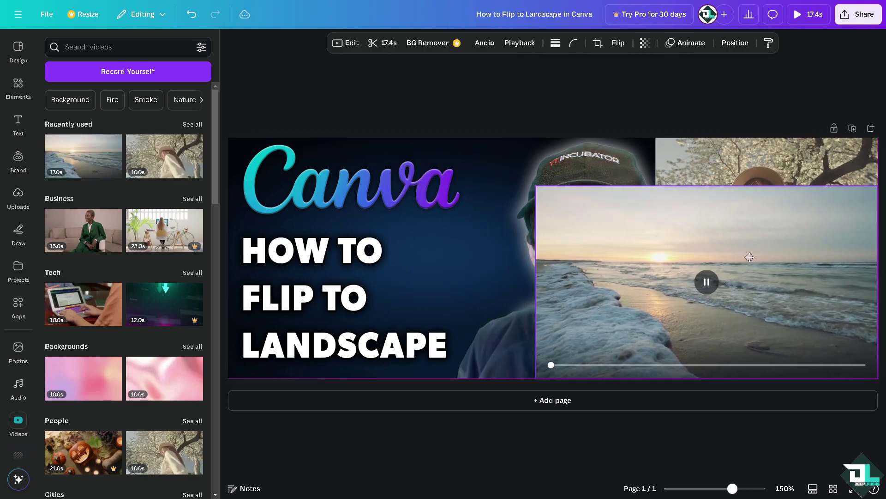
pyautogui.moveTo(535, 186); pyautogui.dragTo(655, 253)
pyautogui.moveTo(766, 253); pyautogui.dragTo(767, 262)
pyautogui.click(271, 72)
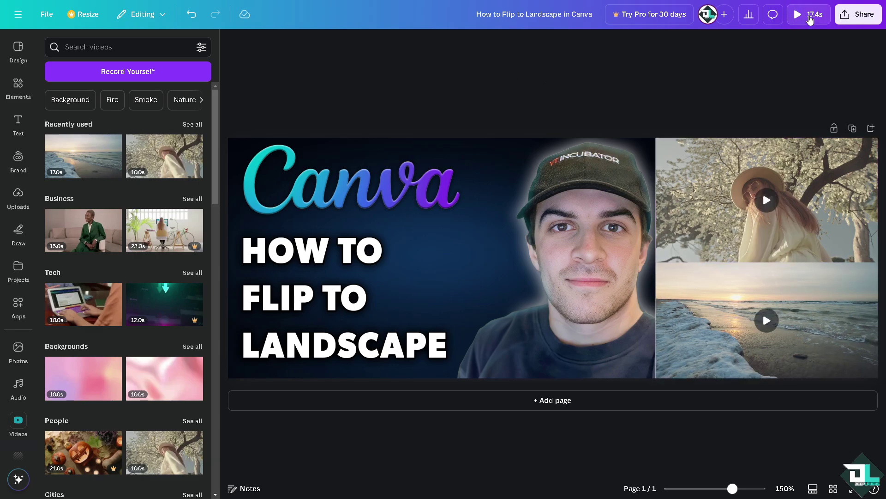
# Step: Preview the landscape cover in full screen and close the preview
pyautogui.click(790, 19)
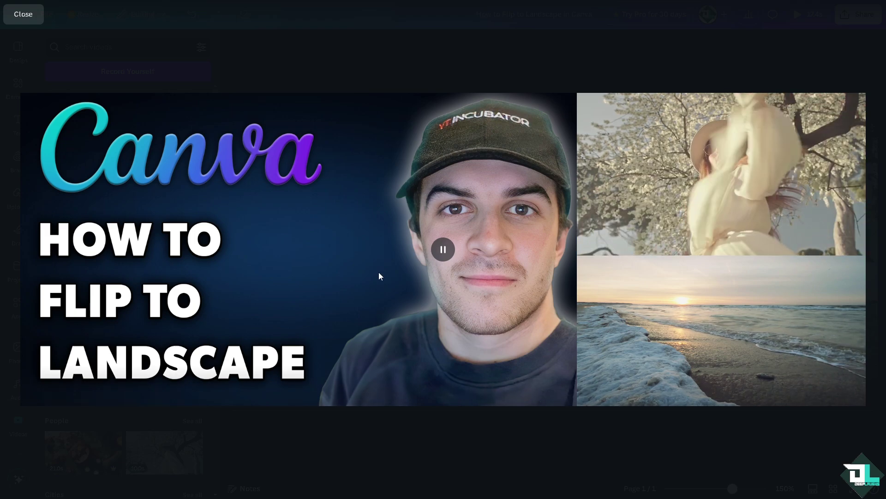
pyautogui.moveTo(305, 250)
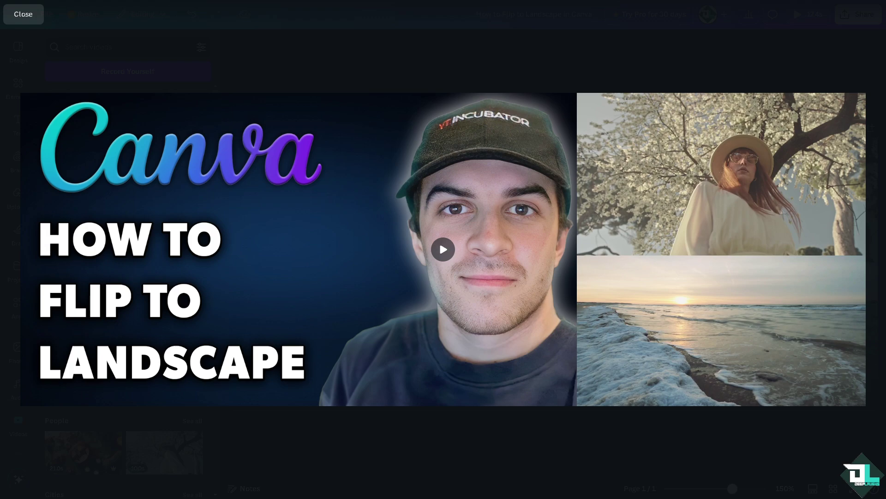
pyautogui.moveTo(285, 280)
pyautogui.click(20, 18)
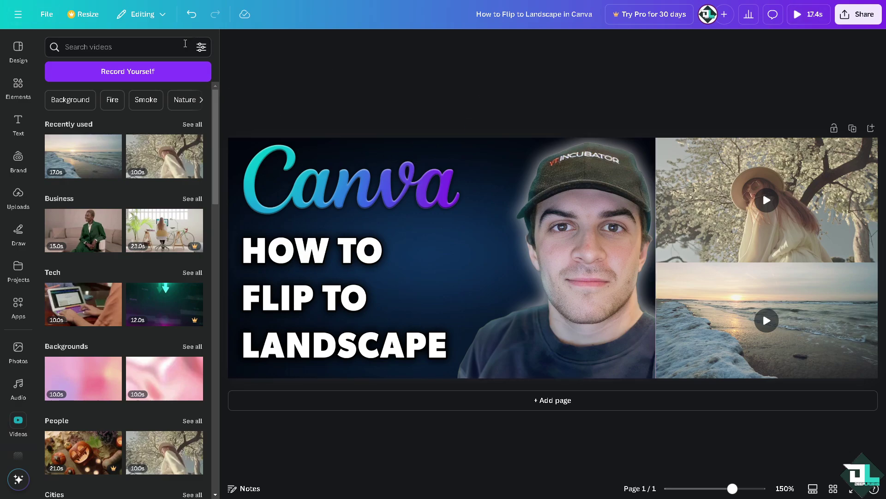
# Step: Review the file types available for downloading the landscape design, leaving without downloading
pyautogui.click(232, 41)
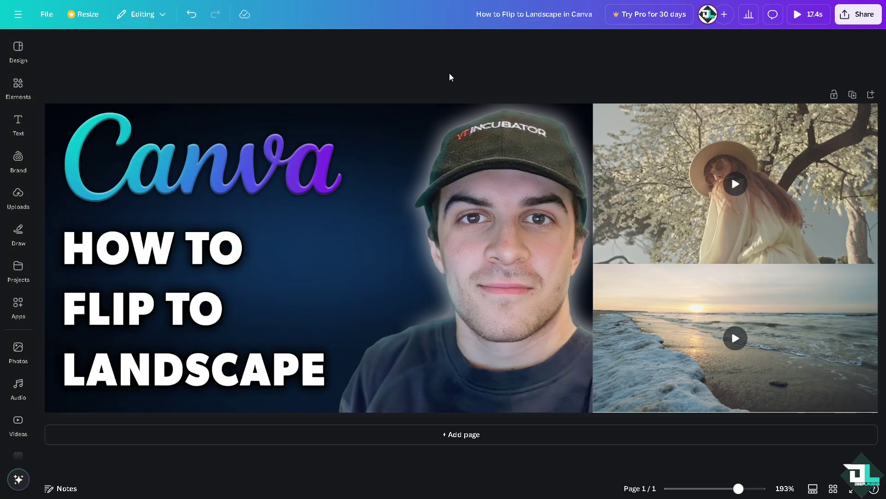
pyautogui.click(858, 14)
pyautogui.click(704, 220)
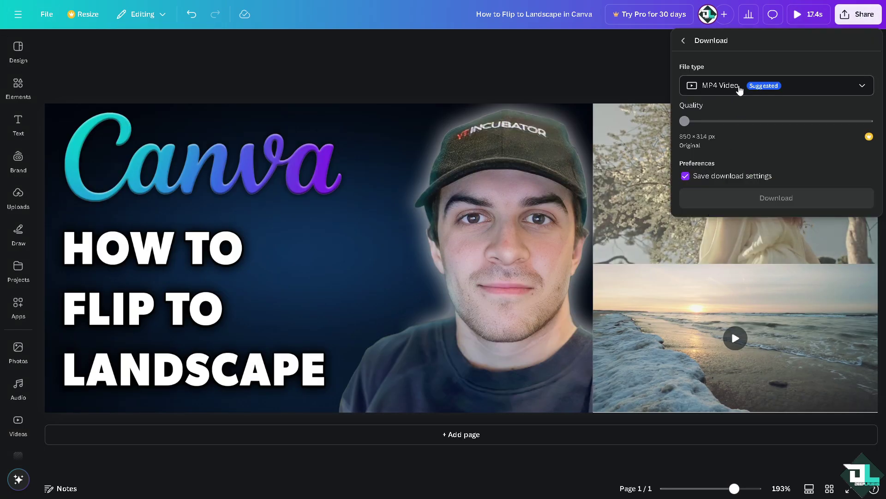
pyautogui.click(738, 87)
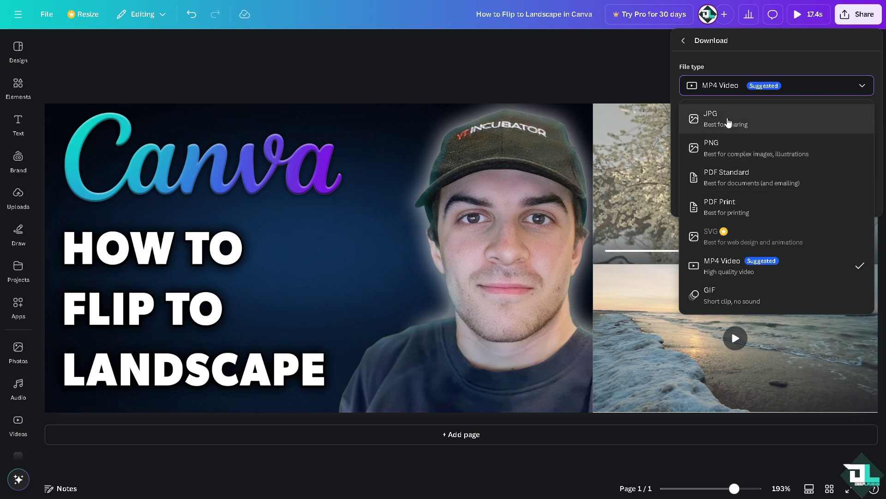
pyautogui.click(481, 81)
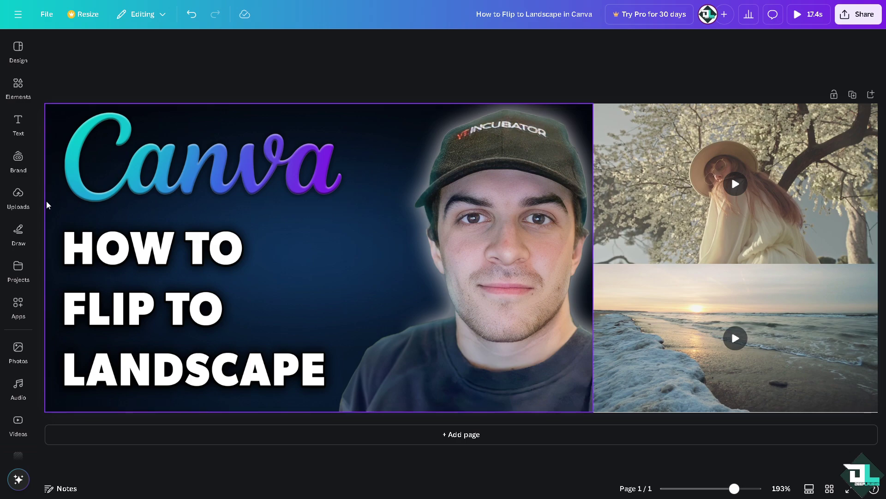